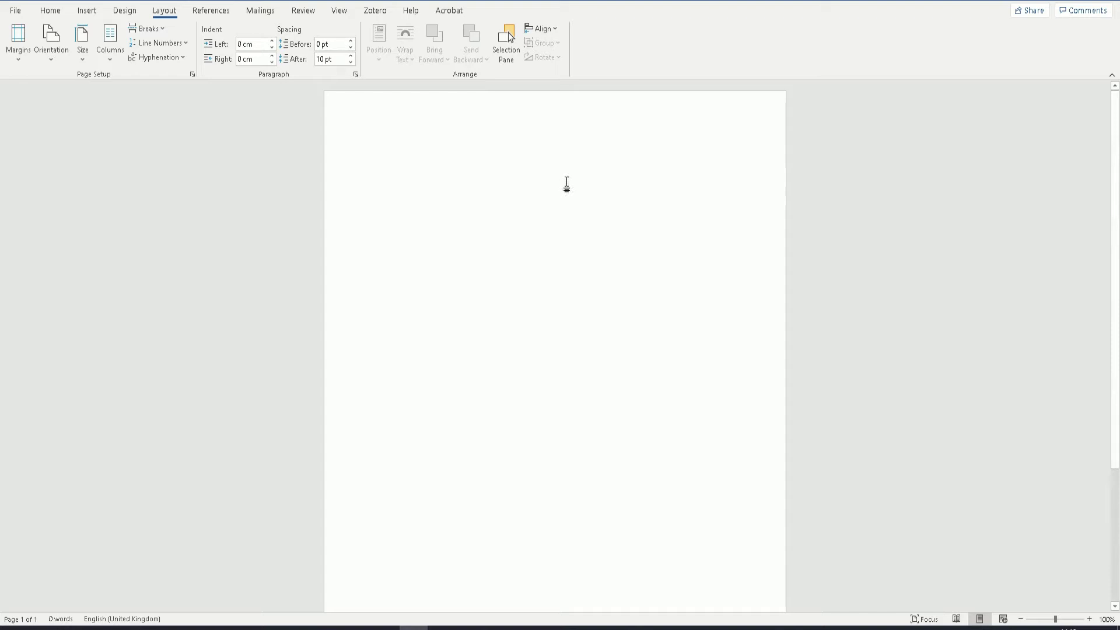
scroll(516, 138, "down", 2)
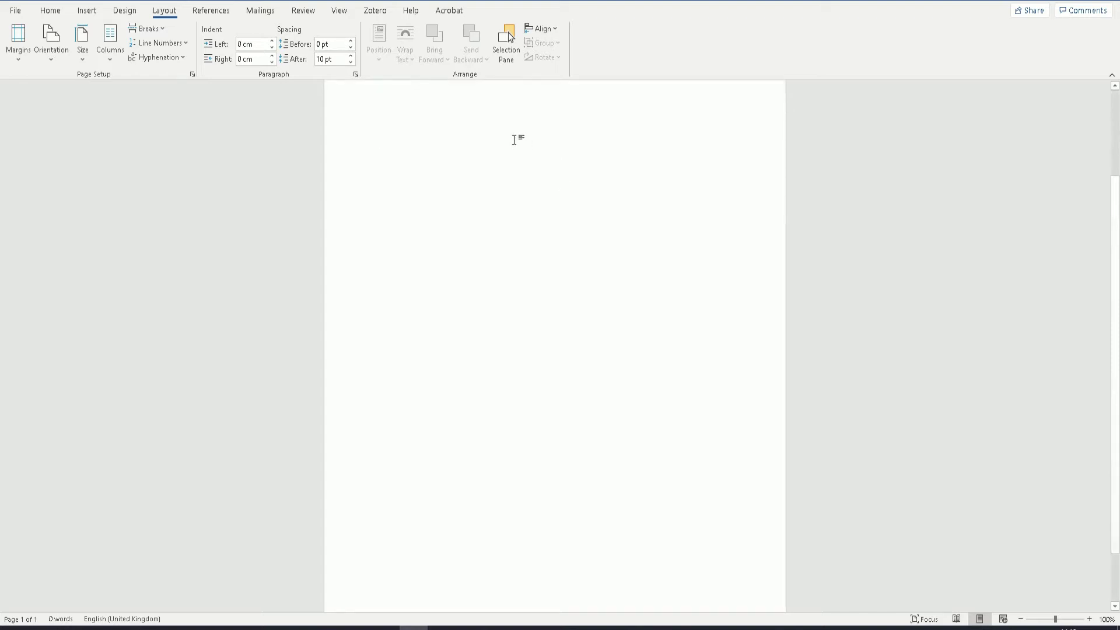
scroll(516, 139, "up", 1)
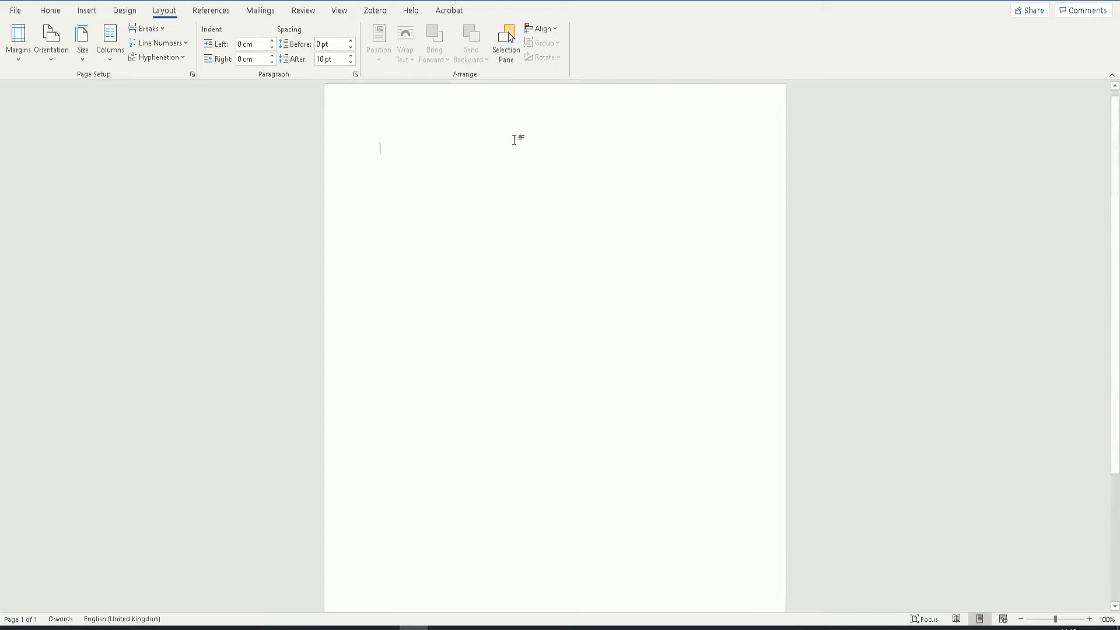
scroll(515, 138, "up", 1)
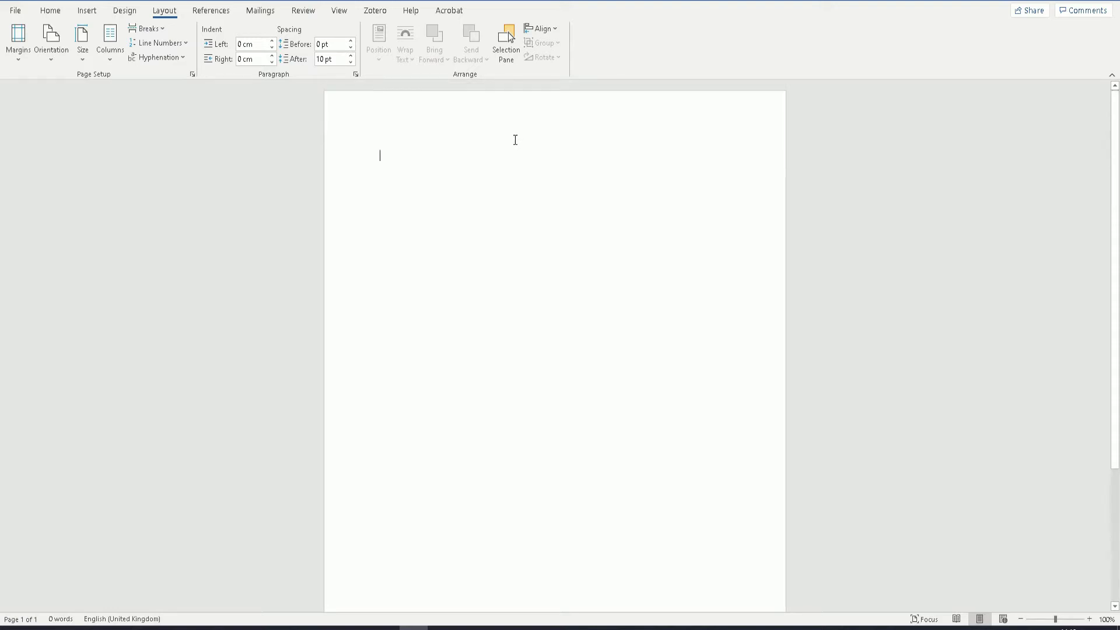
- Add blank pages until the document has six, then zoom out to 30%
key("Return")
key("Return")
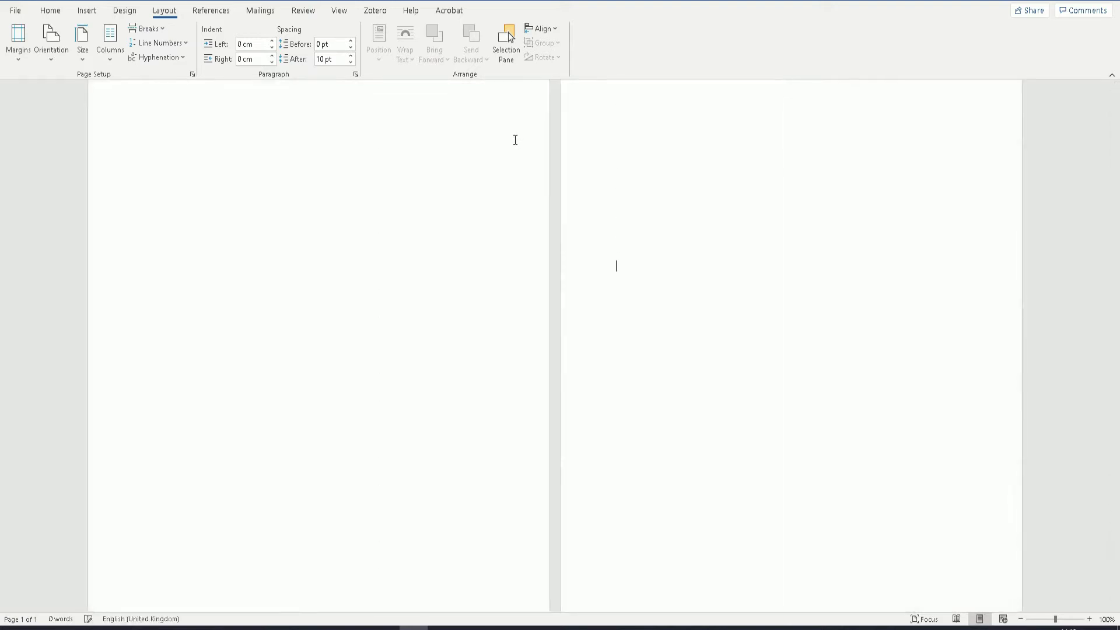
key("Return")
key("Return")
key("Return")
key("Return")
key("ctrl+Return")
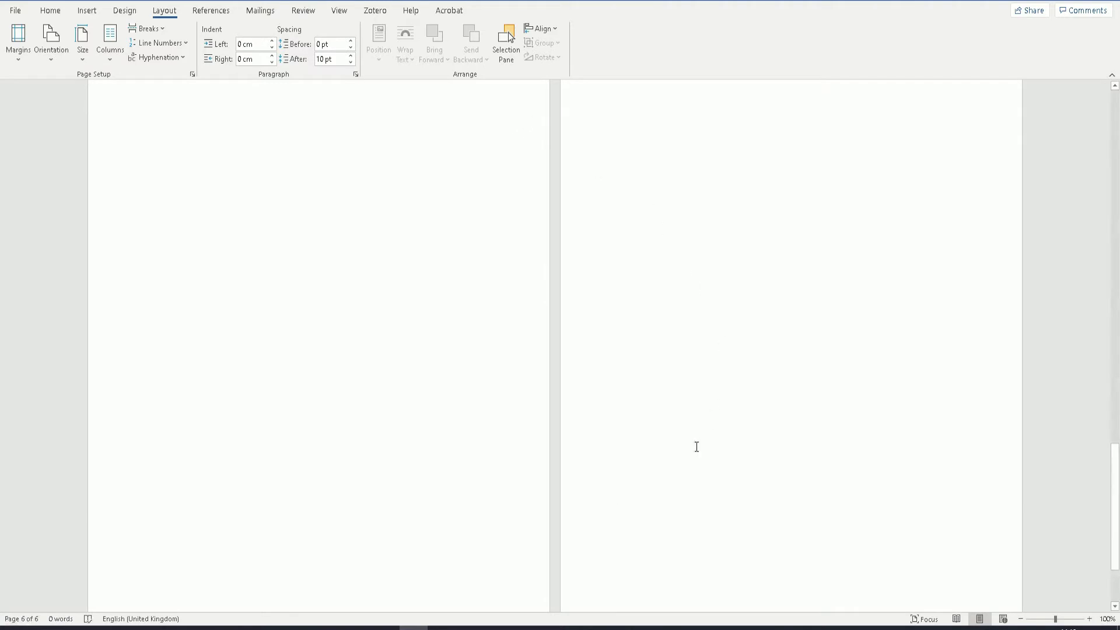
left_click(1021, 620)
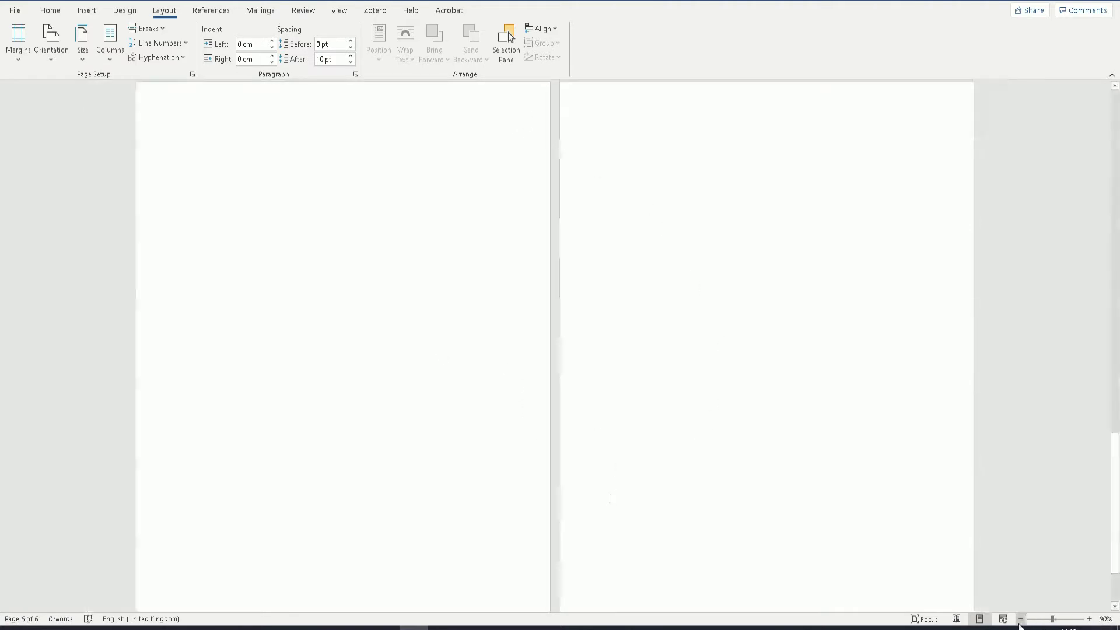
left_click(1020, 620)
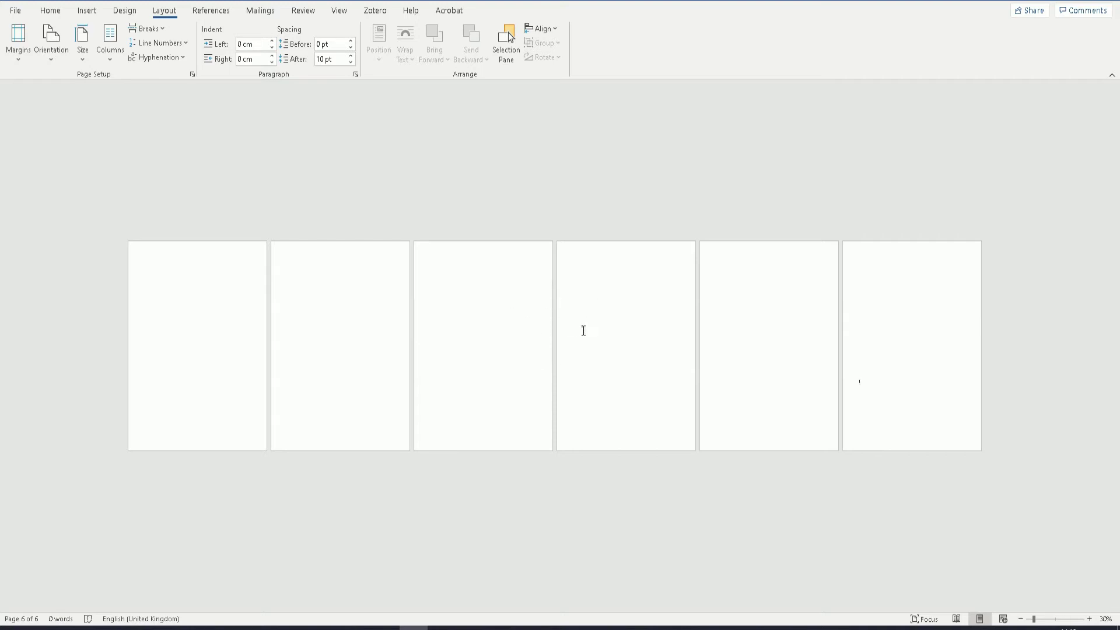
- Insert a Next Page section break at the end of page three
left_click(469, 398)
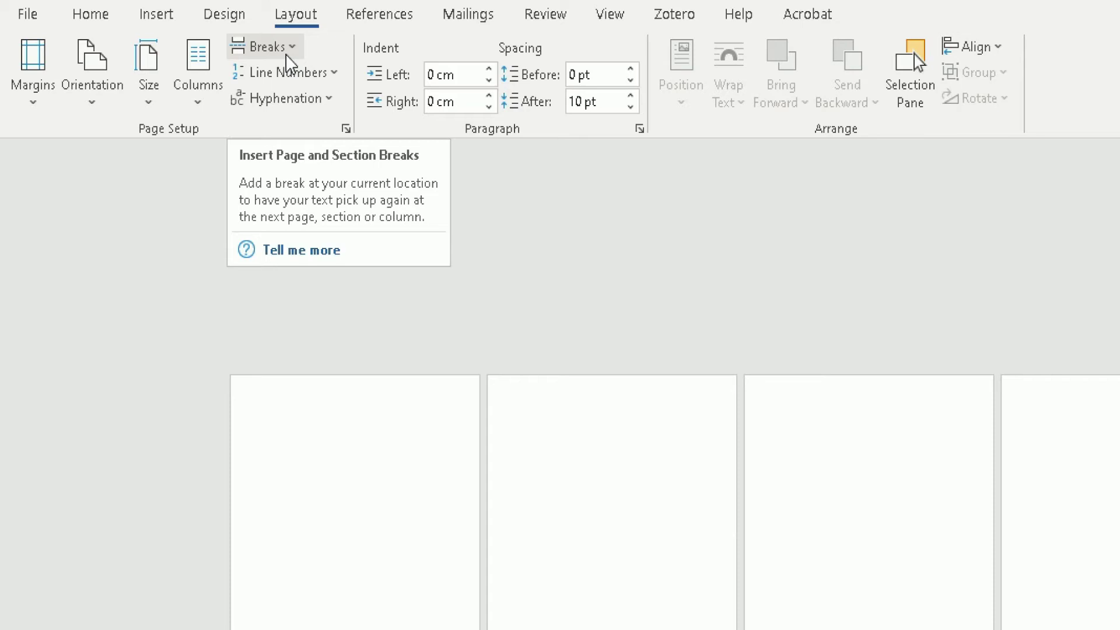
left_click(291, 48)
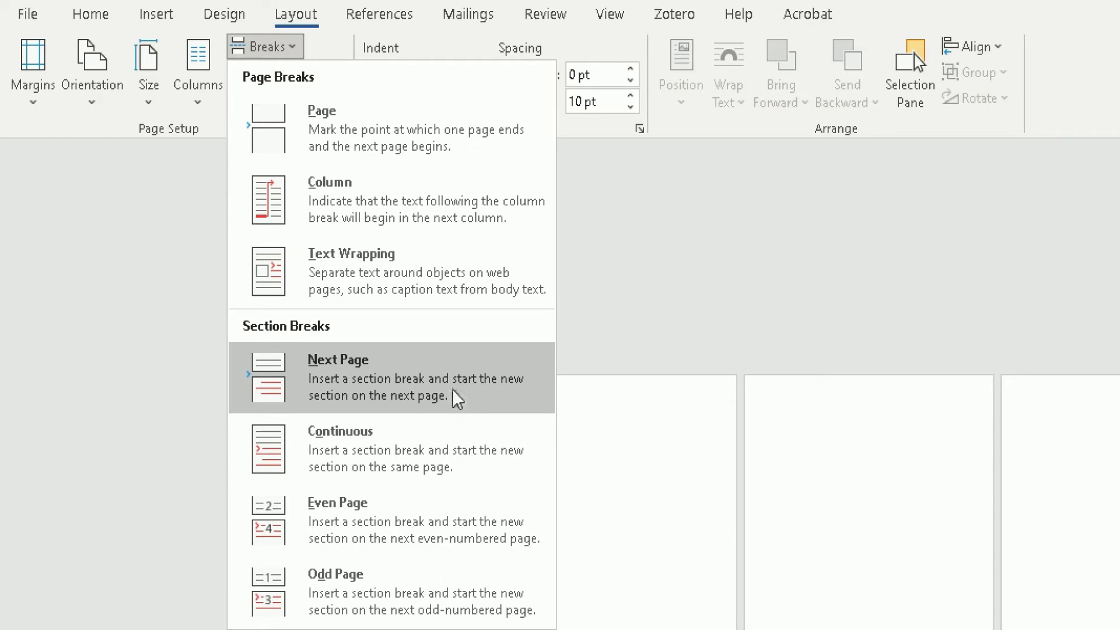
left_click(350, 390)
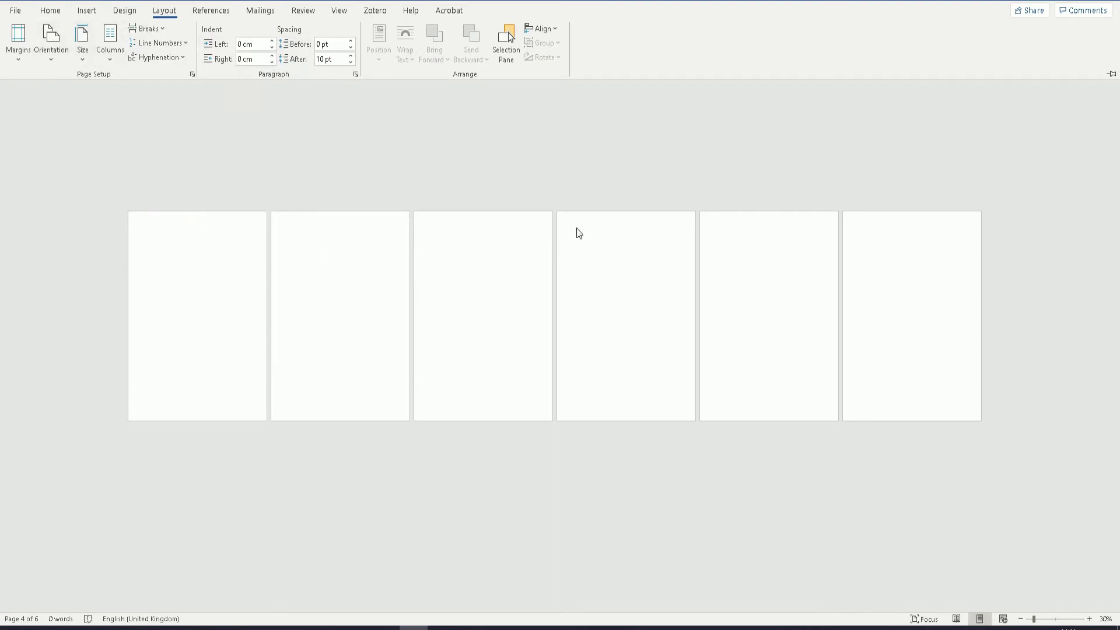
- Set the section from page four onward to Landscape orientation
left_click(53, 53)
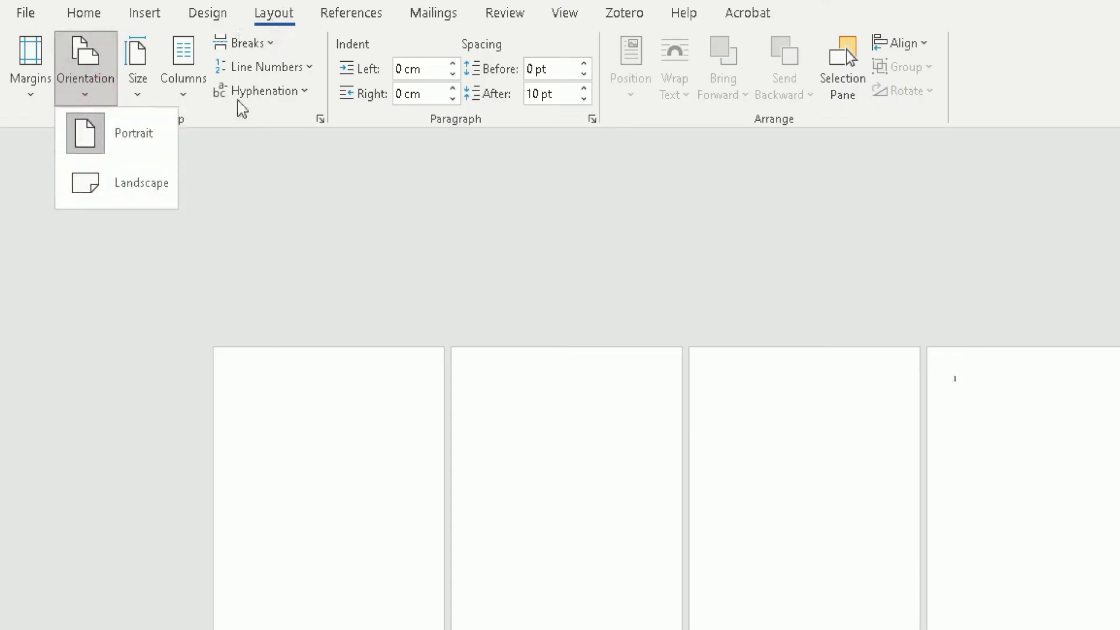
left_click(248, 171)
left_click(78, 94)
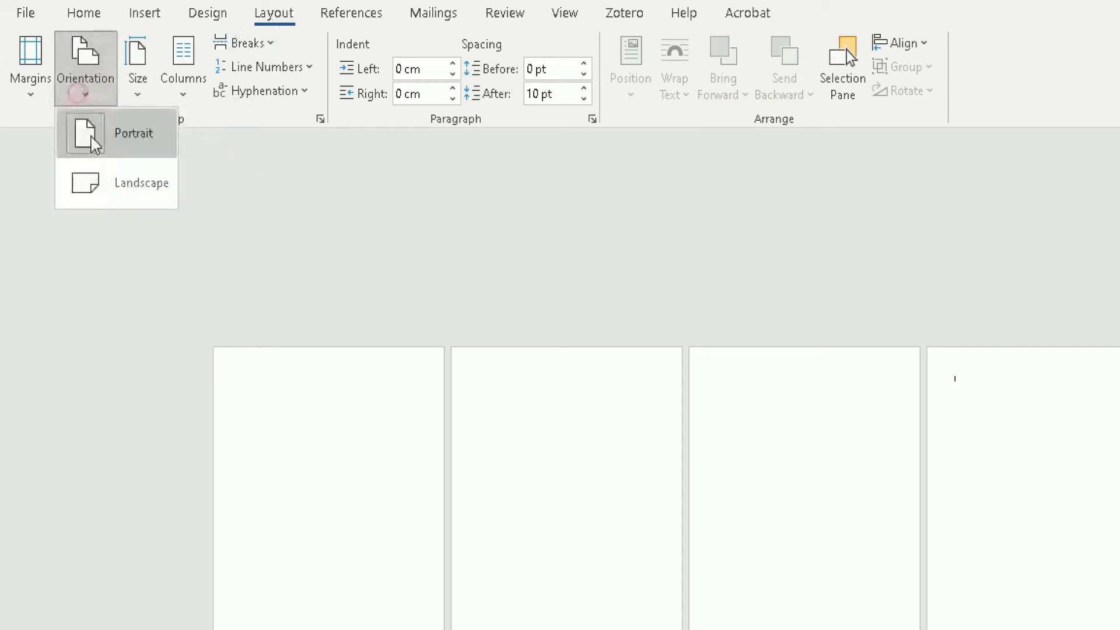
left_click(100, 184)
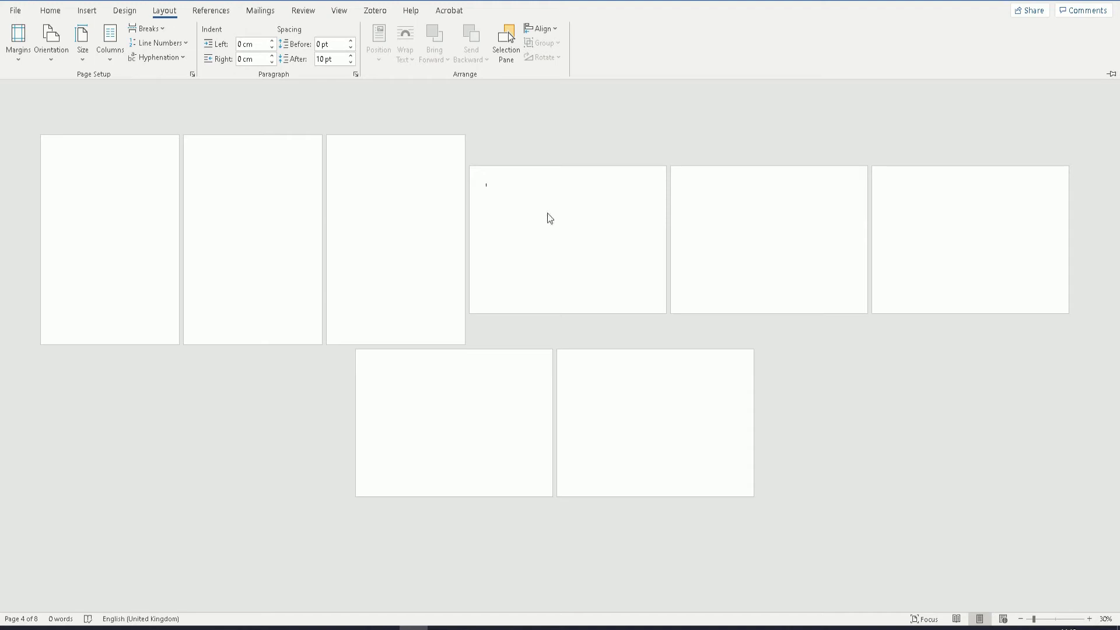
- Add a Next Page section break after page four and make that section Landscape
left_click(516, 200)
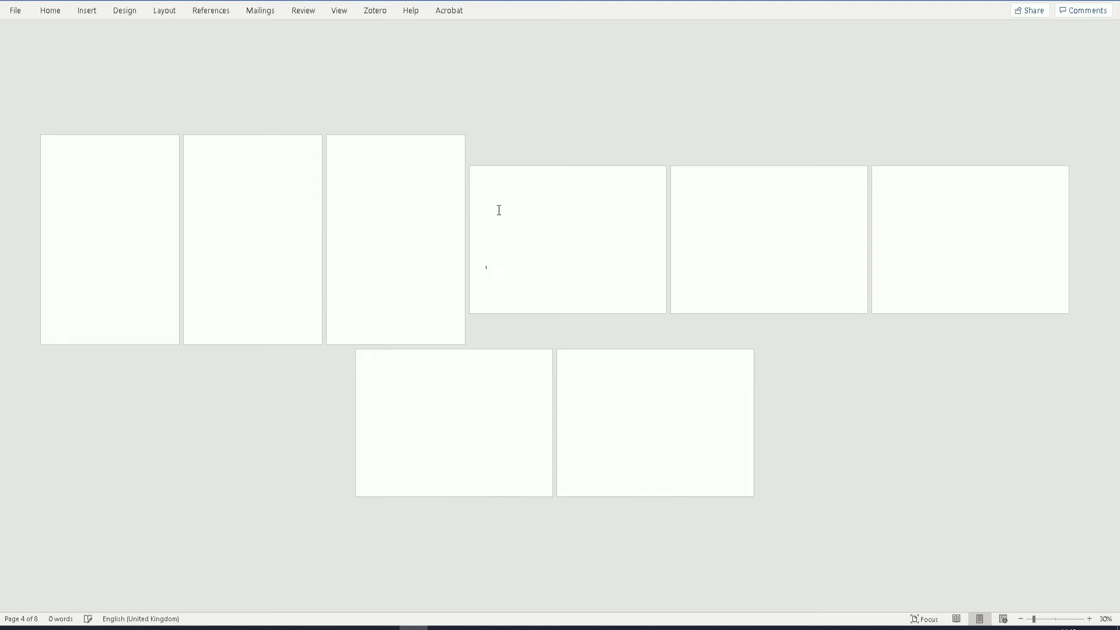
key("Return")
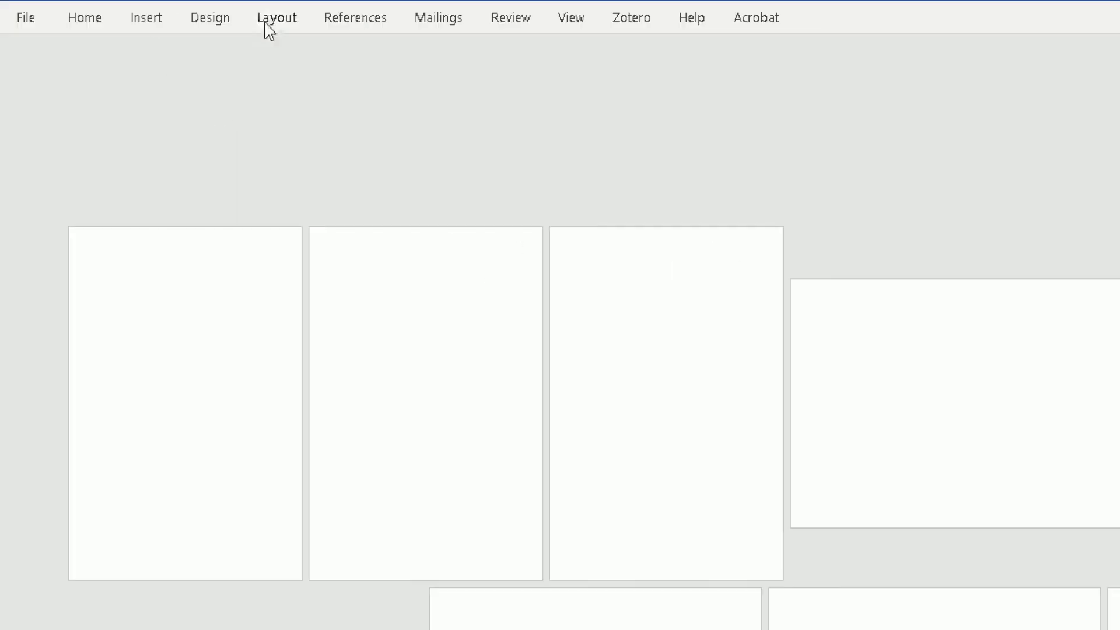
left_click(165, 10)
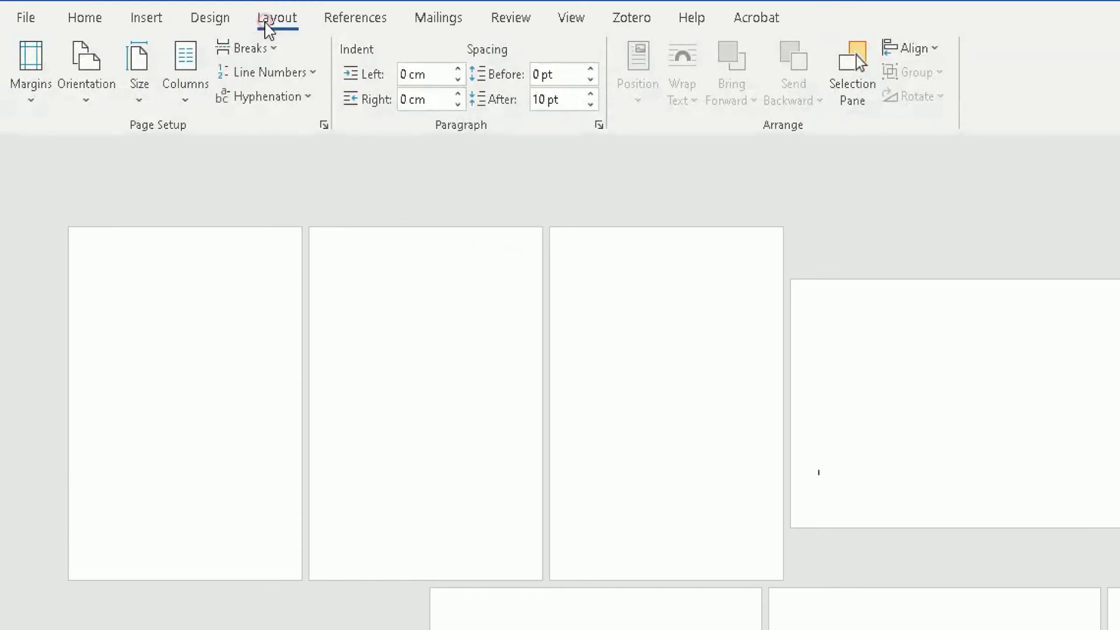
left_click(254, 48)
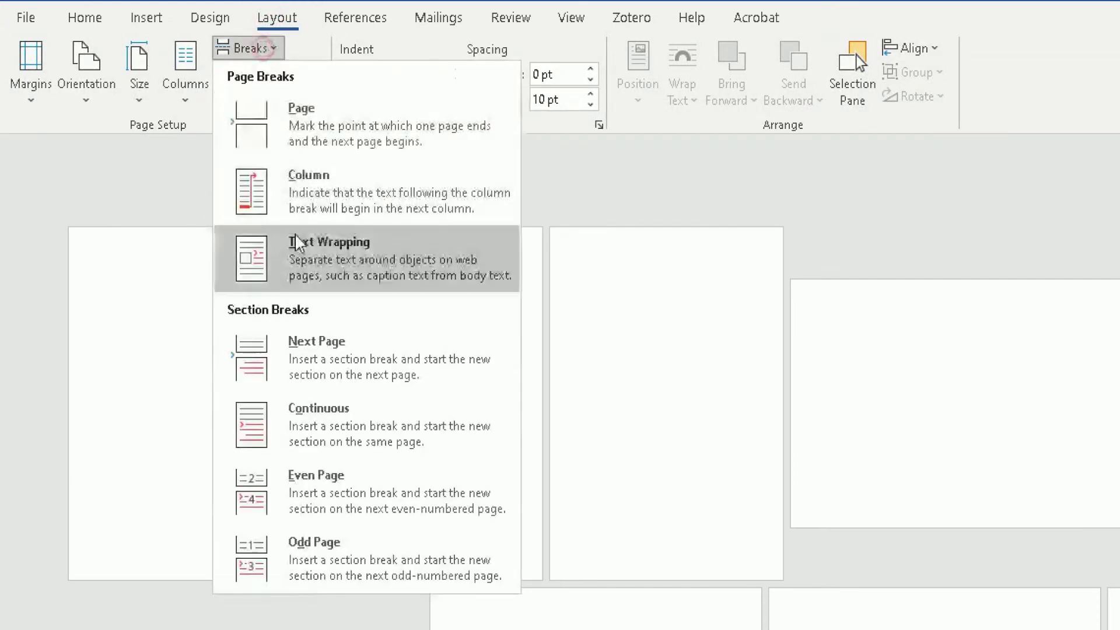
left_click(359, 352)
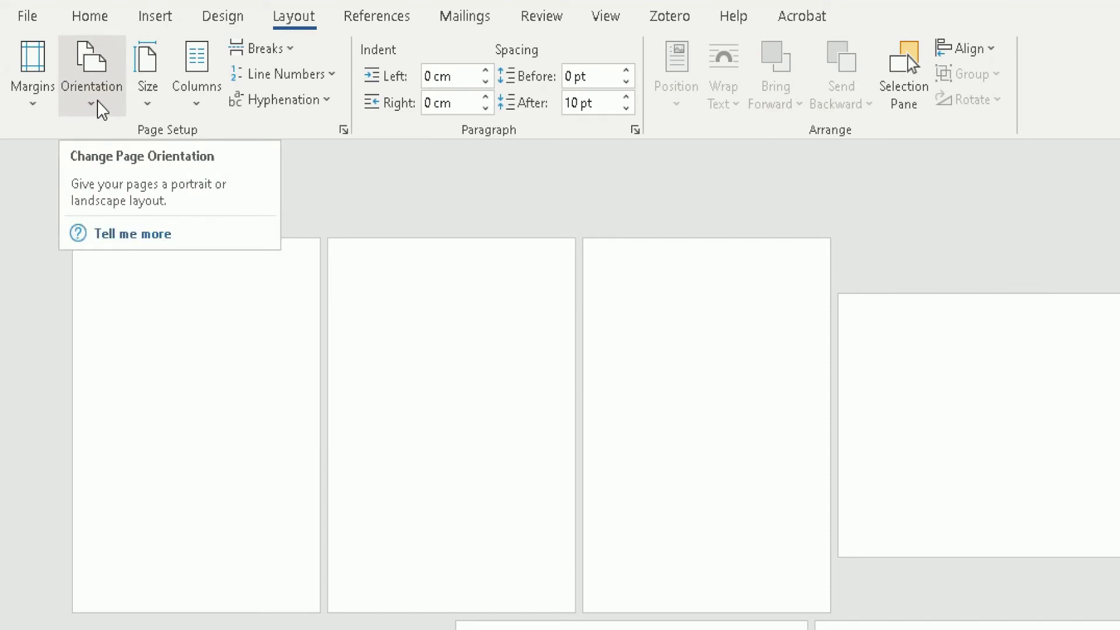
left_click(99, 107)
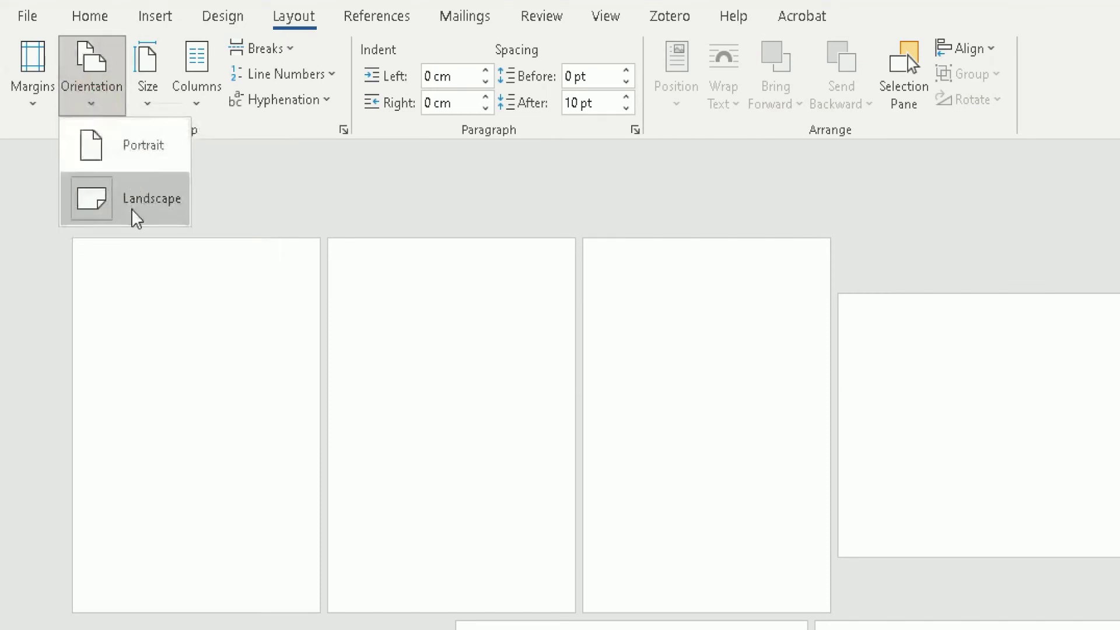
left_click(136, 153)
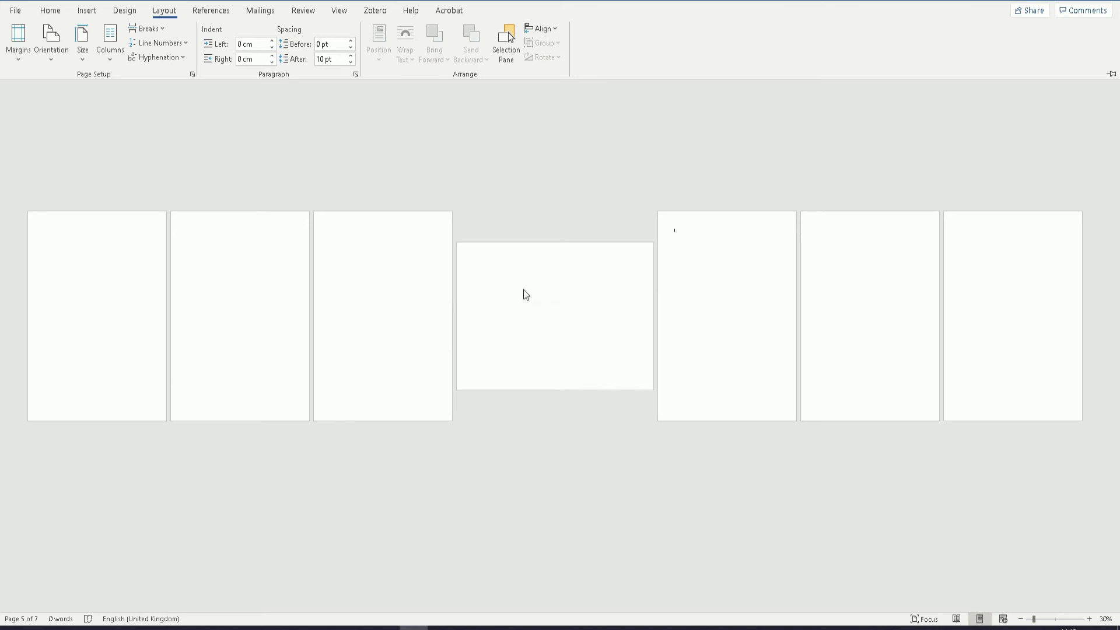
left_click(126, 300)
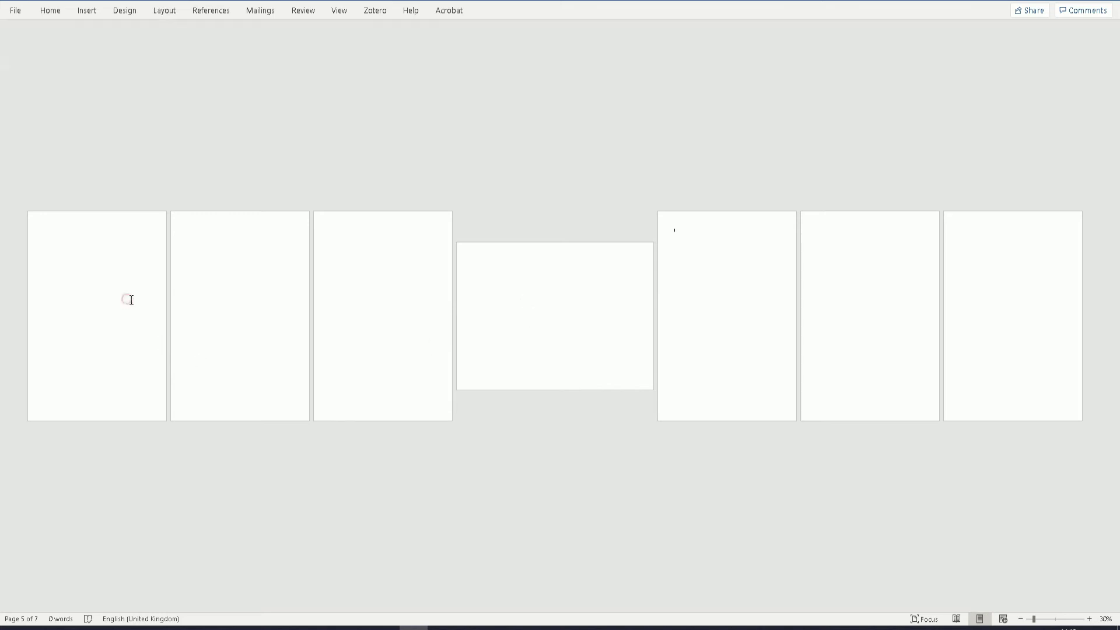
left_click(99, 295)
left_click(258, 281)
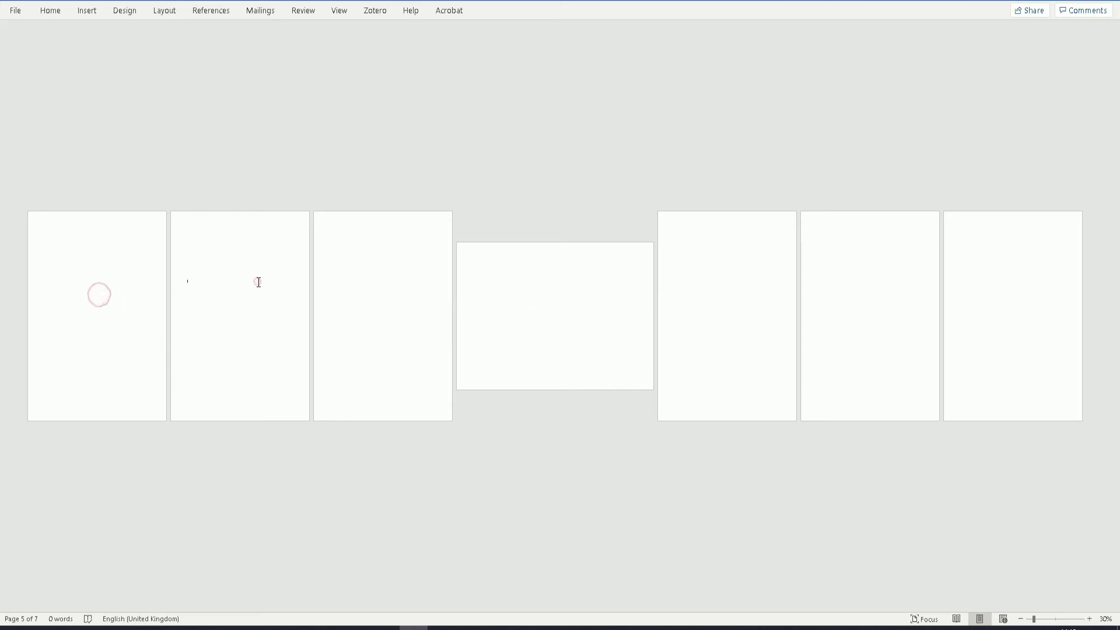
left_click(358, 281)
left_click(533, 303)
left_click(733, 304)
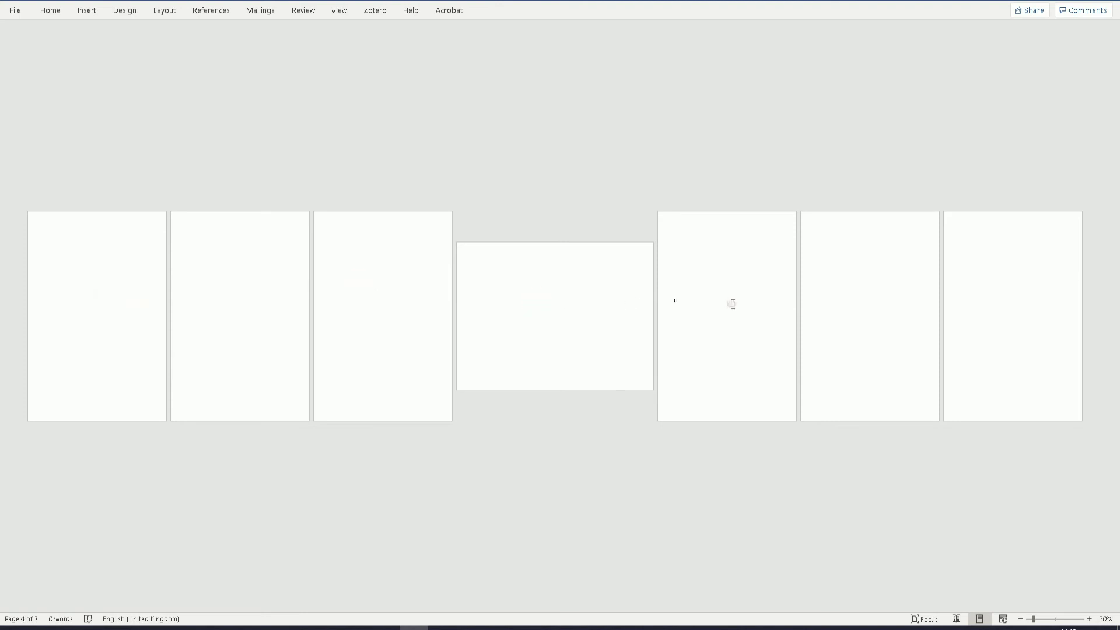
left_click(879, 296)
left_click(1019, 277)
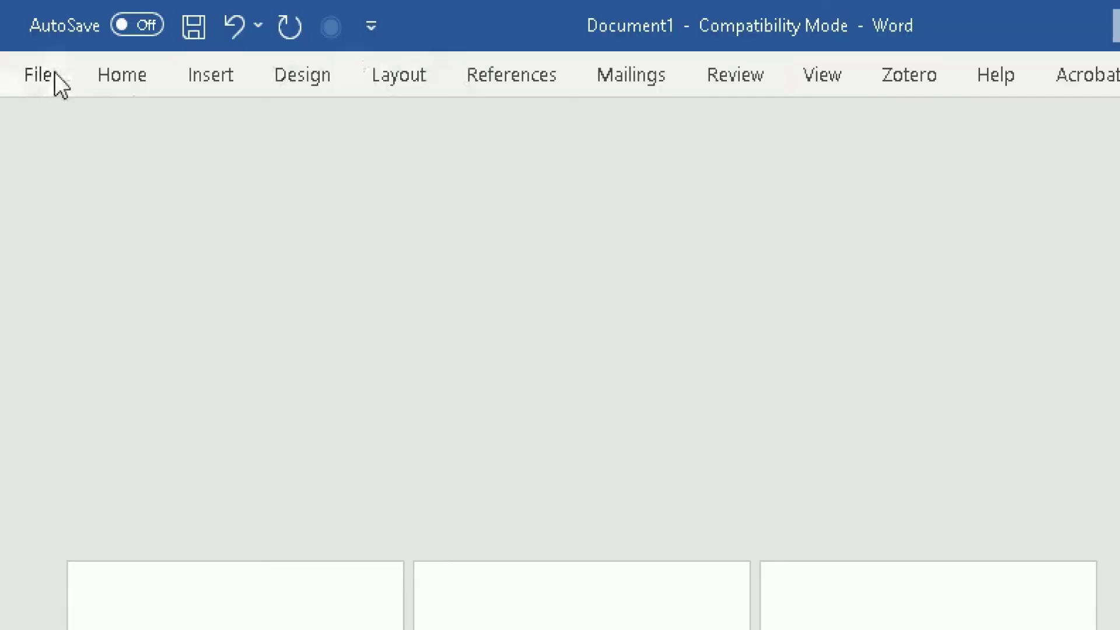
- Create a blank document, add pages with Ctrl+Enter, and place the cursor on page three
left_click(15, 10)
left_click(377, 293)
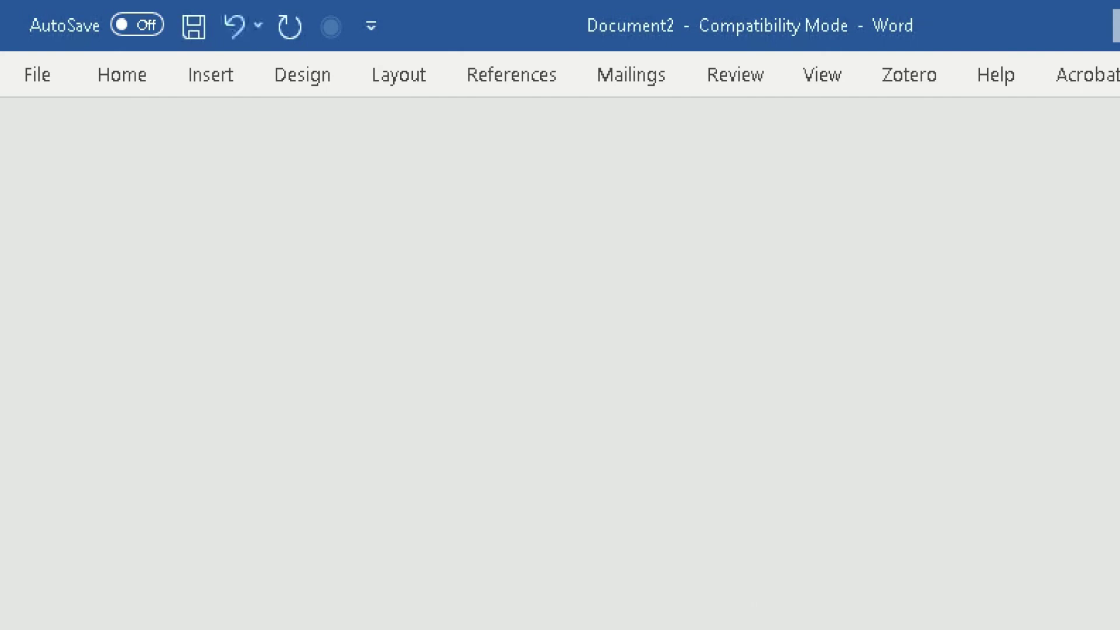
key("ctrl+Return")
key("ctrl+Return")
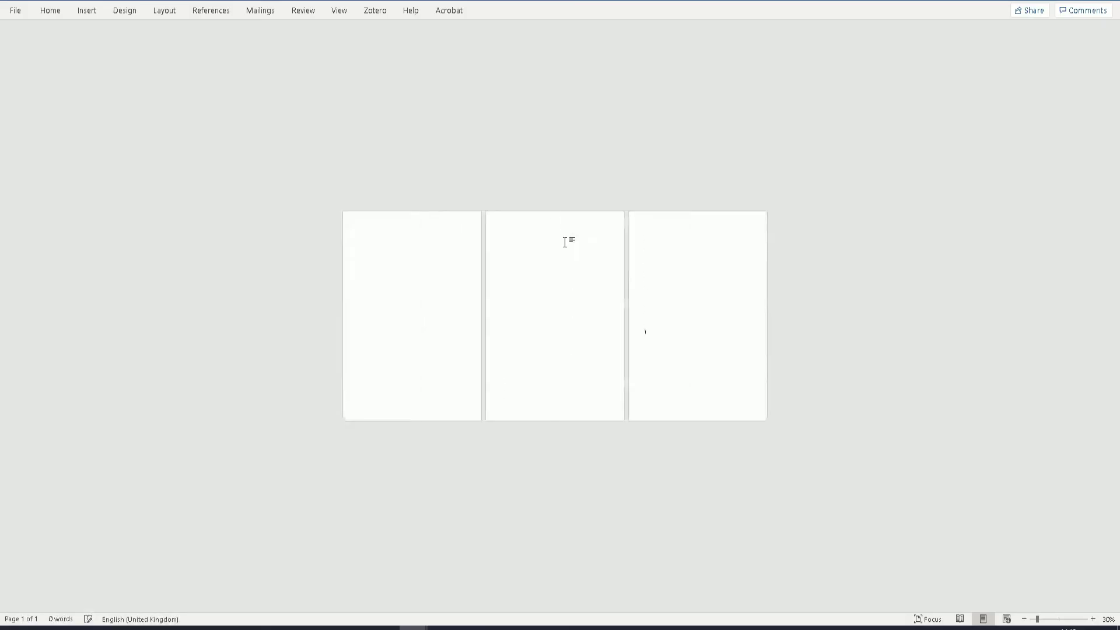
key("ctrl+Return")
key("ctrl+Return")
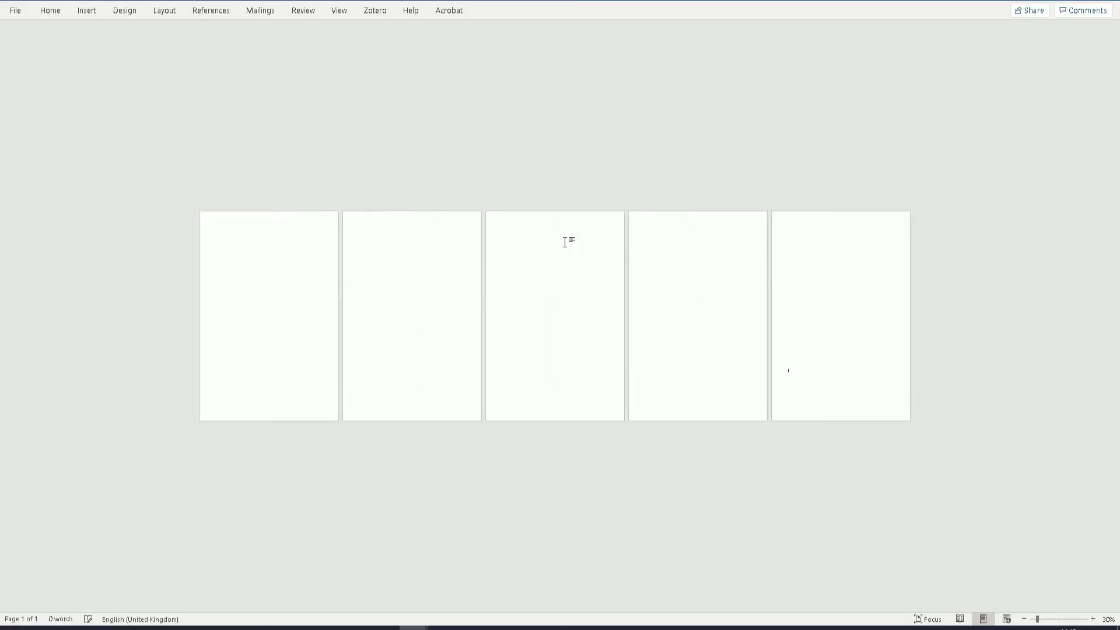
key("ctrl+Return")
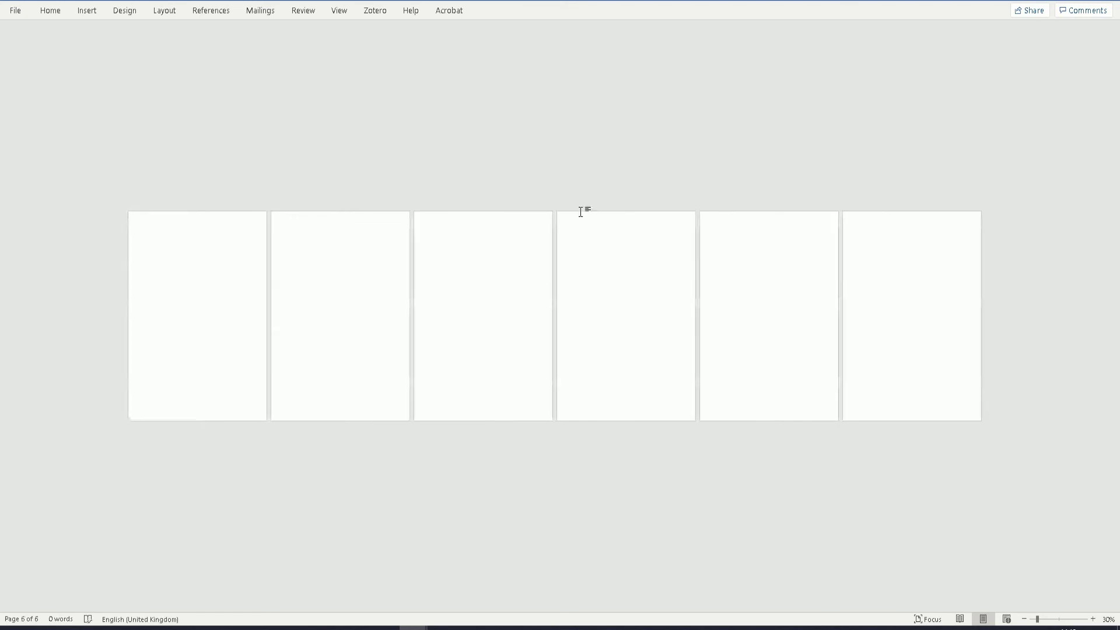
left_click(522, 366)
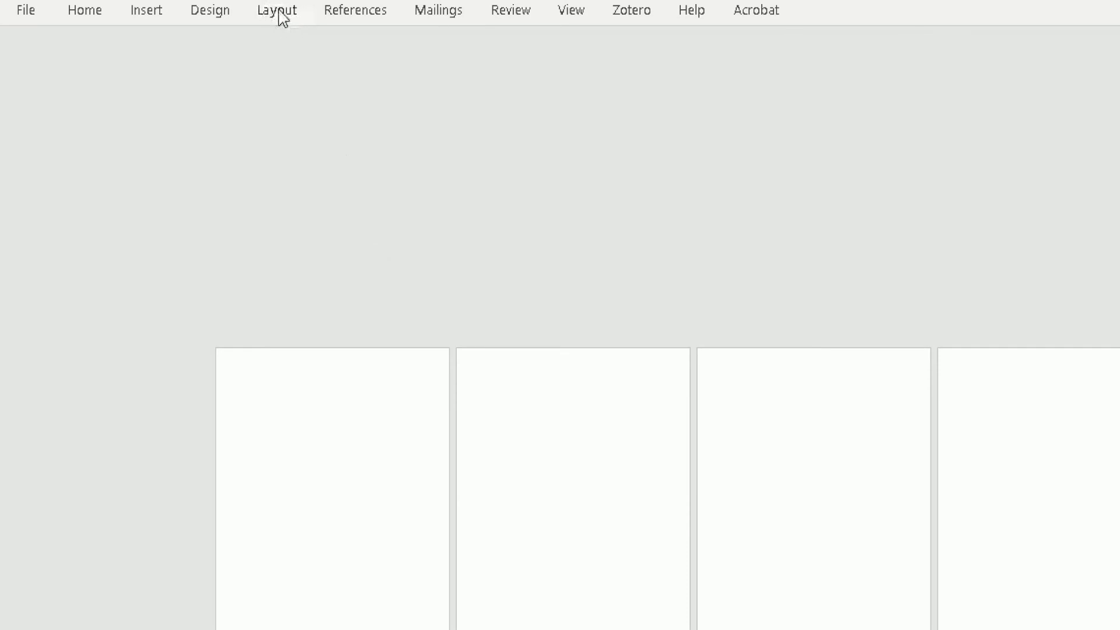
- Set the whole new document to Landscape orientation
left_click(164, 10)
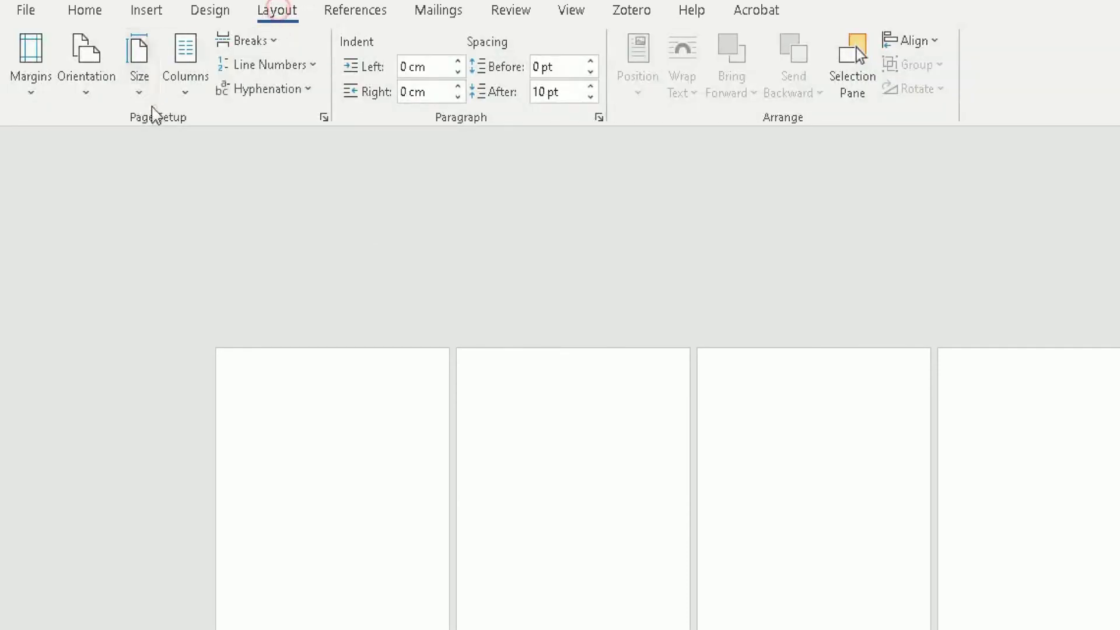
left_click(85, 66)
left_click(123, 181)
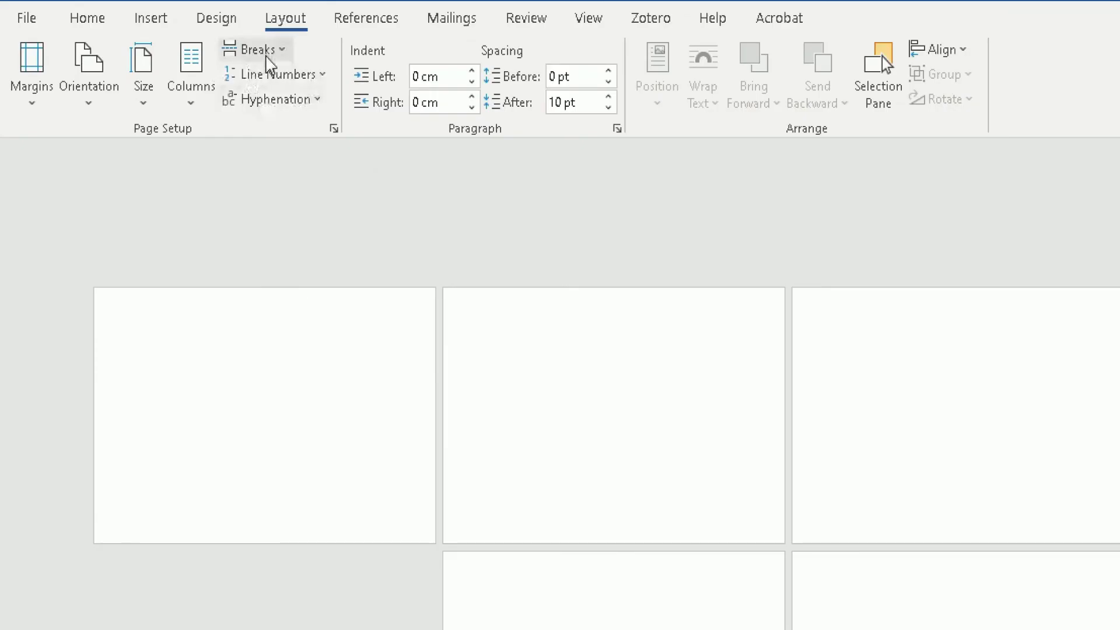
- Insert a Next Page section break, then reopen and dismiss the Breaks menu
left_click(271, 53)
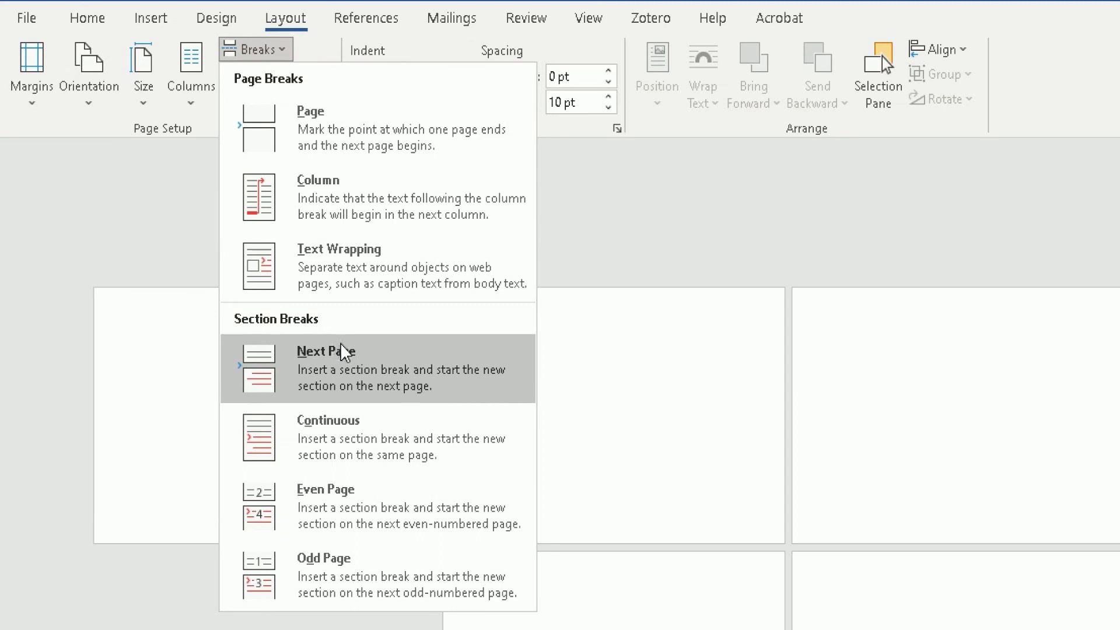
left_click(650, 217)
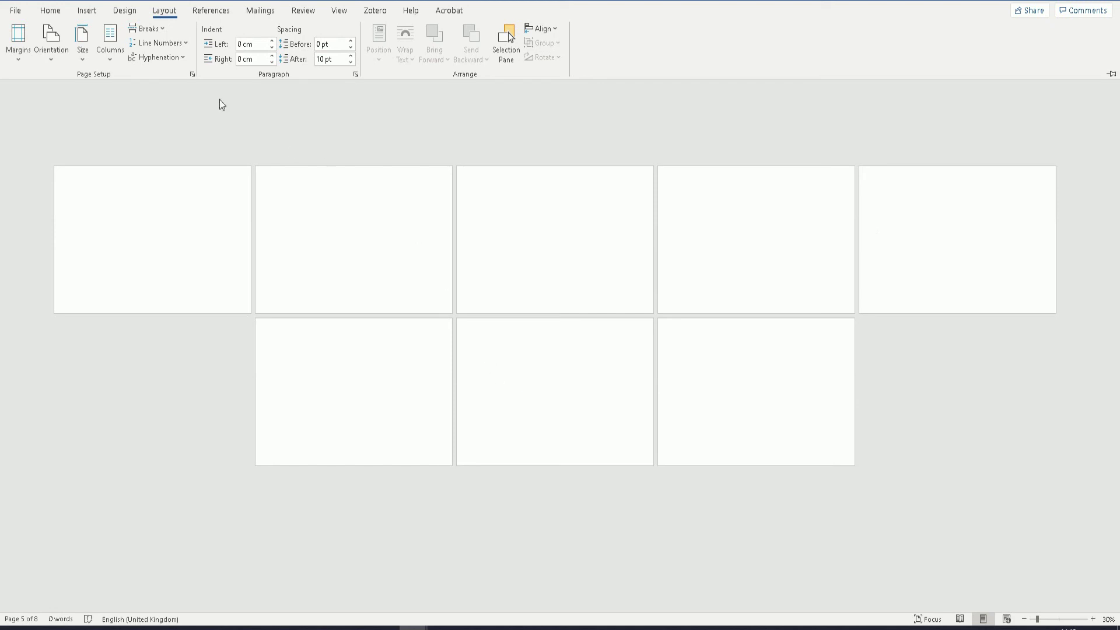
left_click(148, 29)
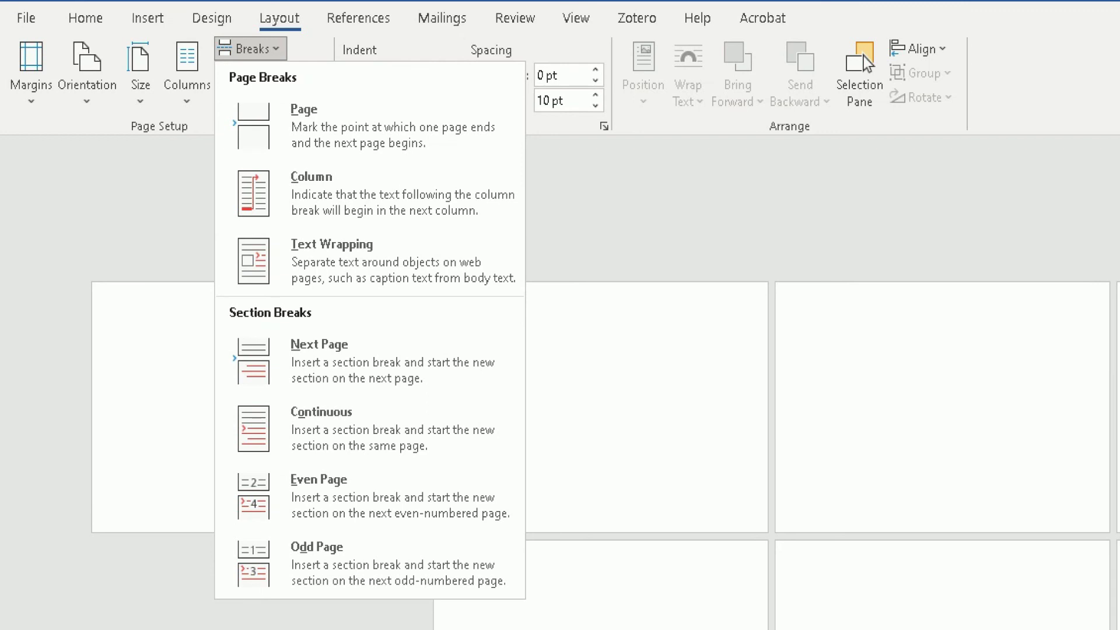
left_click(367, 361)
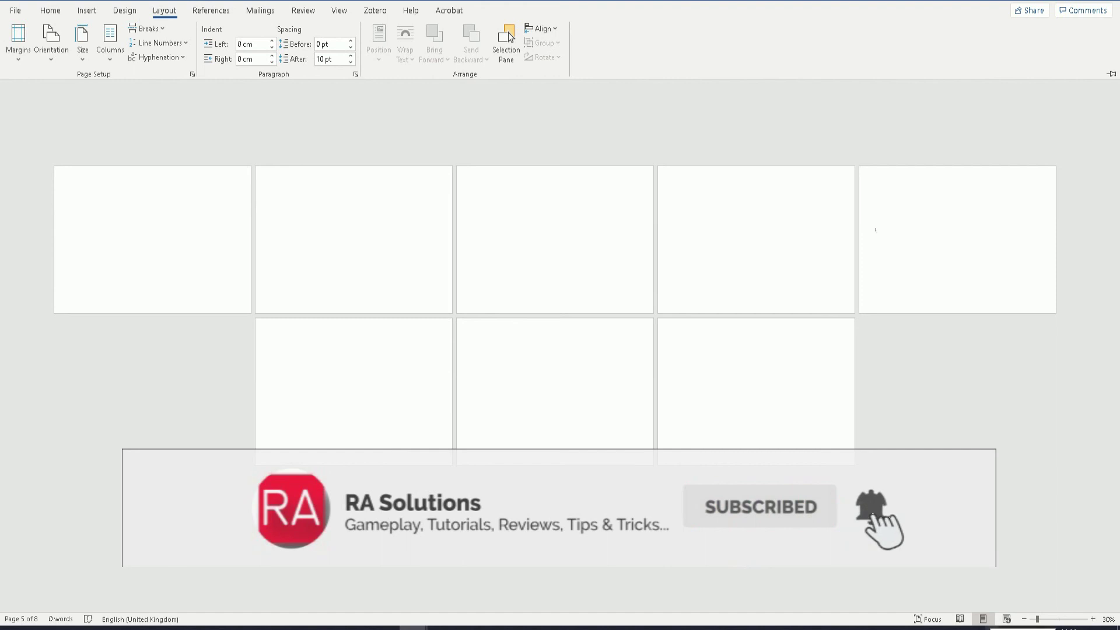
left_click(981, 619)
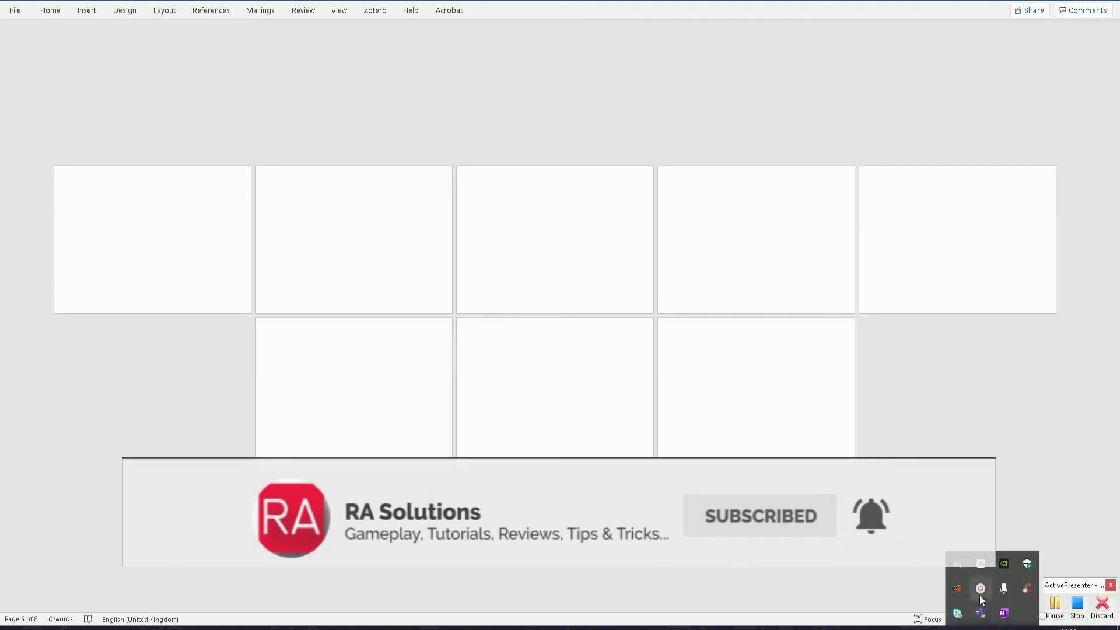